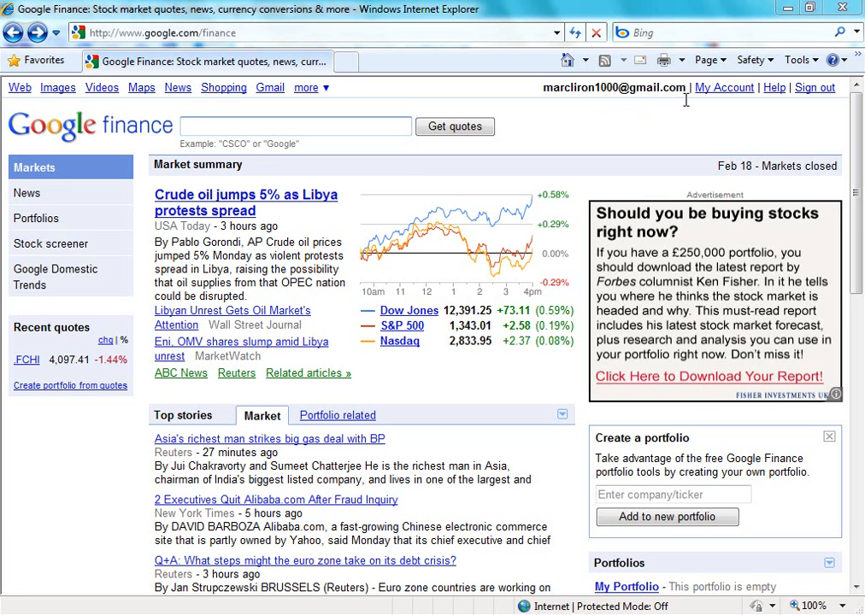
- Open My Portfolio, view its page for importing transactions, and return without importing anything
click(36, 224)
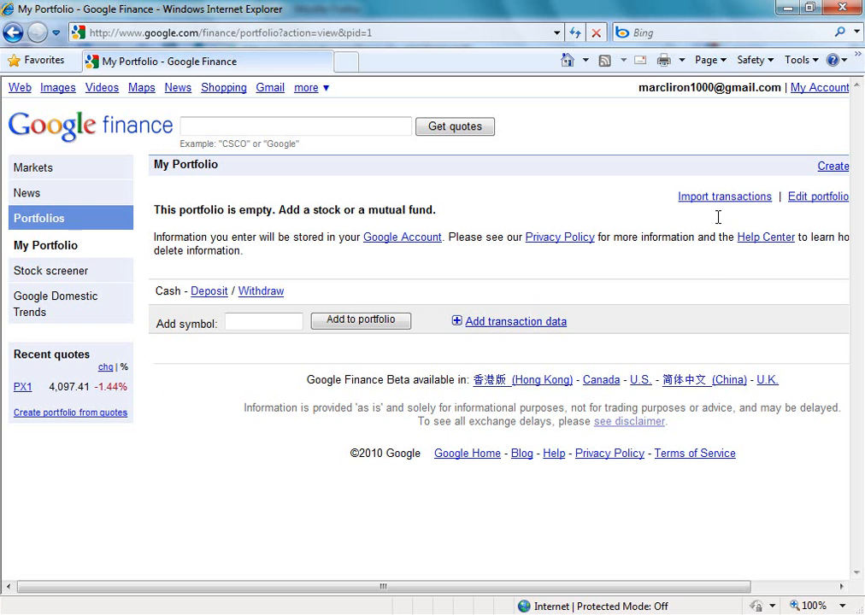
click(739, 198)
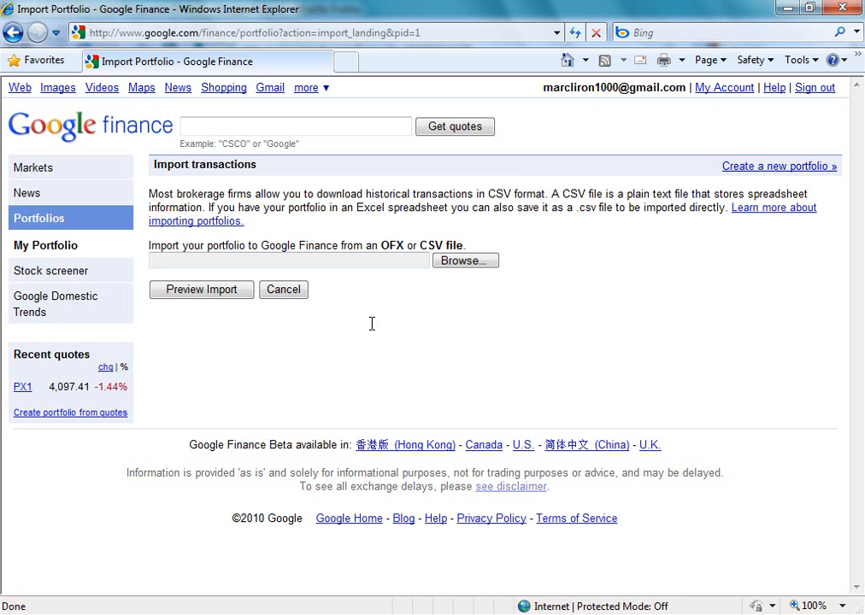
click(292, 294)
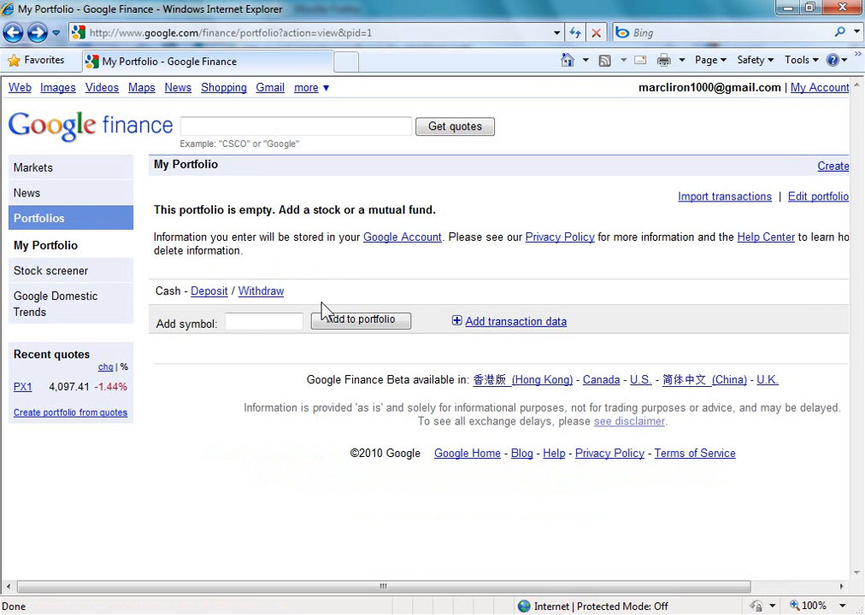
- Add the Apple Inc. stock (NASDAQ:AAPL) to My Portfolio
click(245, 323)
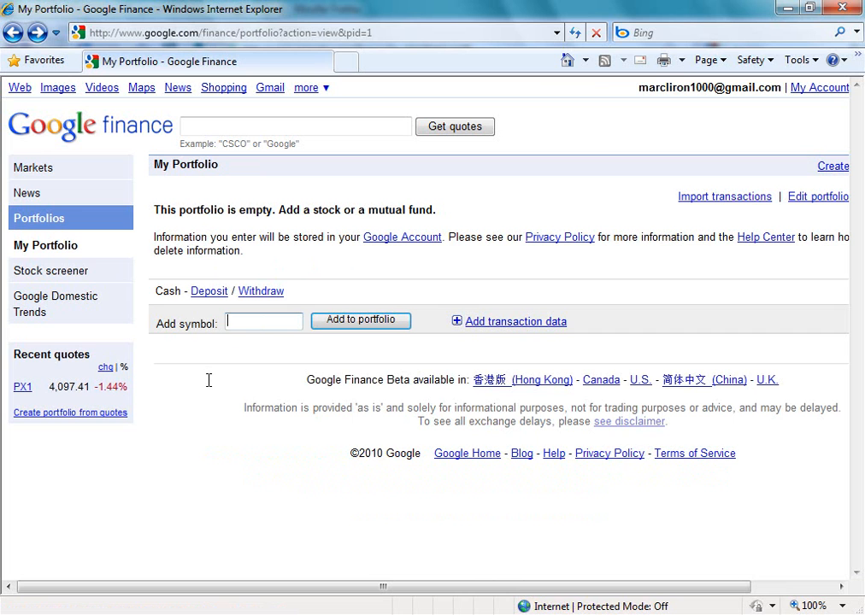
text(aa)
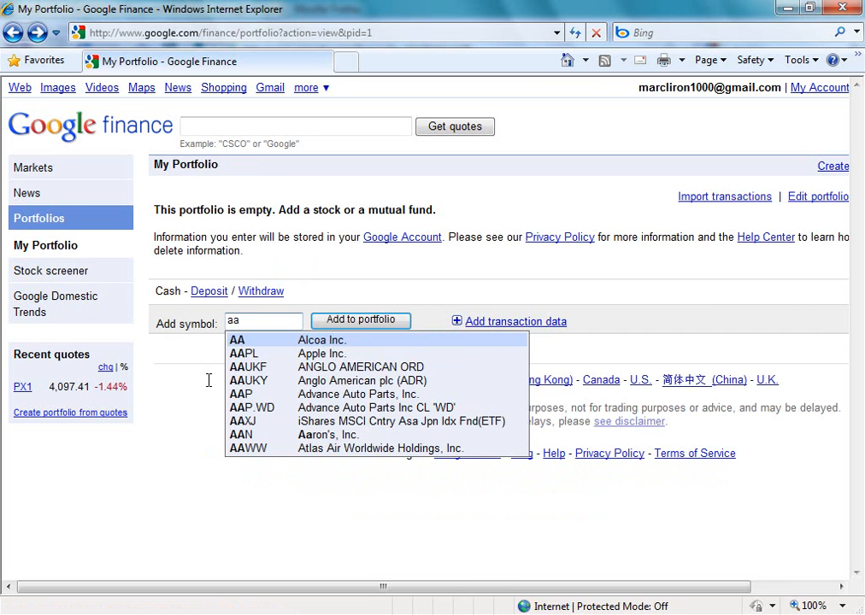
text(p)
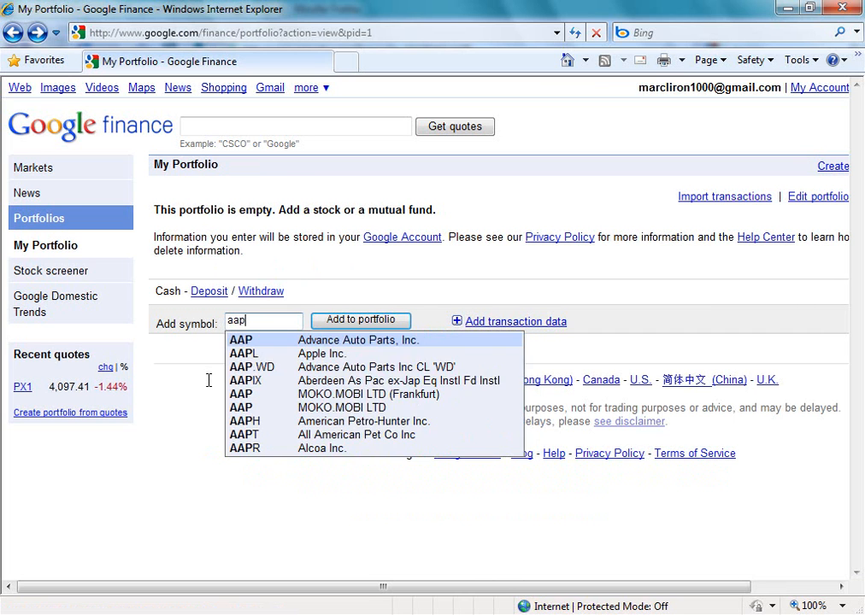
click(255, 352)
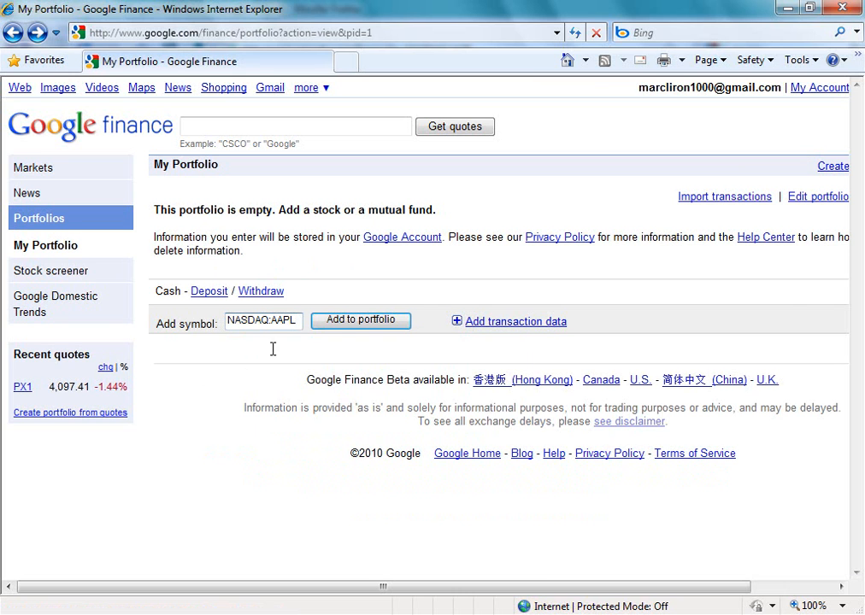
click(353, 328)
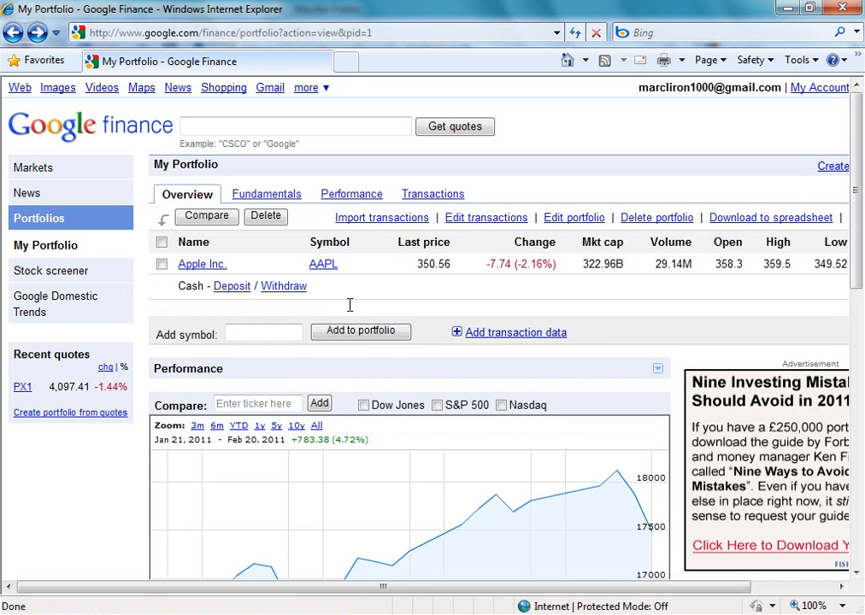
- Open the portfolio's transactions for editing and keep Buy as the type of the Apple transaction
drag(855, 127, 859, 137)
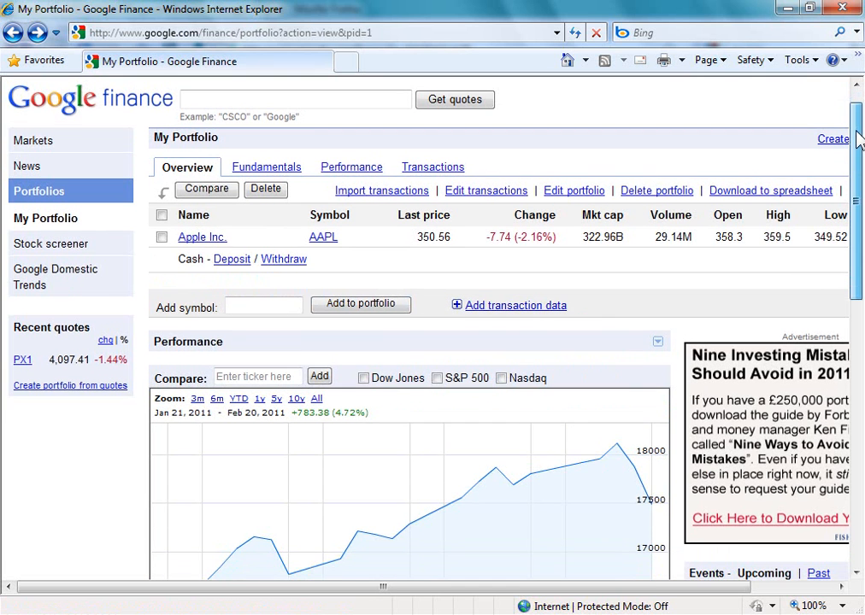
drag(435, 586, 552, 594)
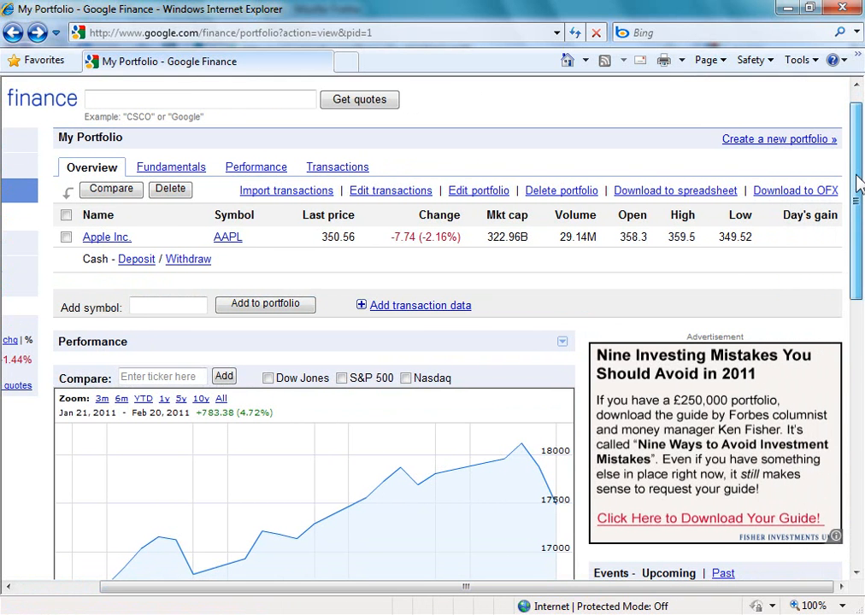
drag(859, 182, 863, 251)
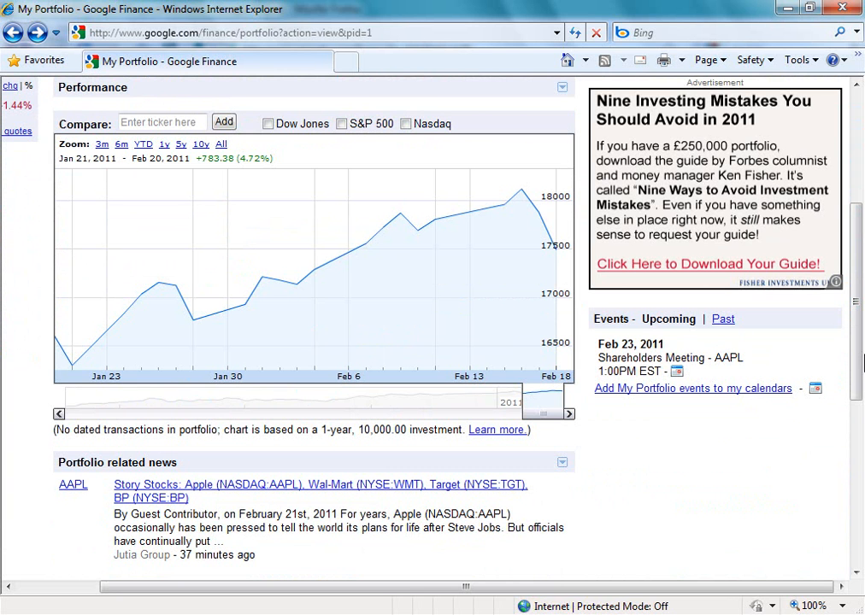
drag(857, 376, 862, 235)
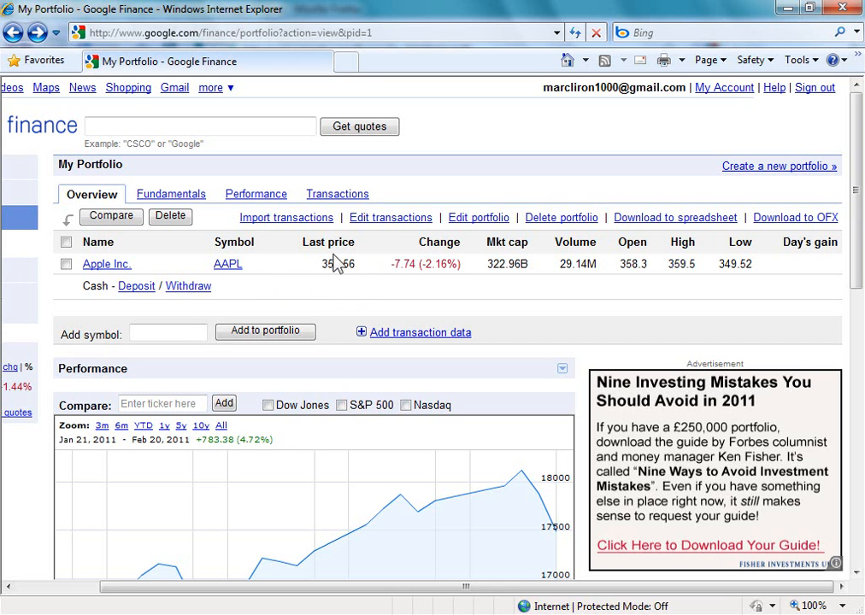
click(391, 221)
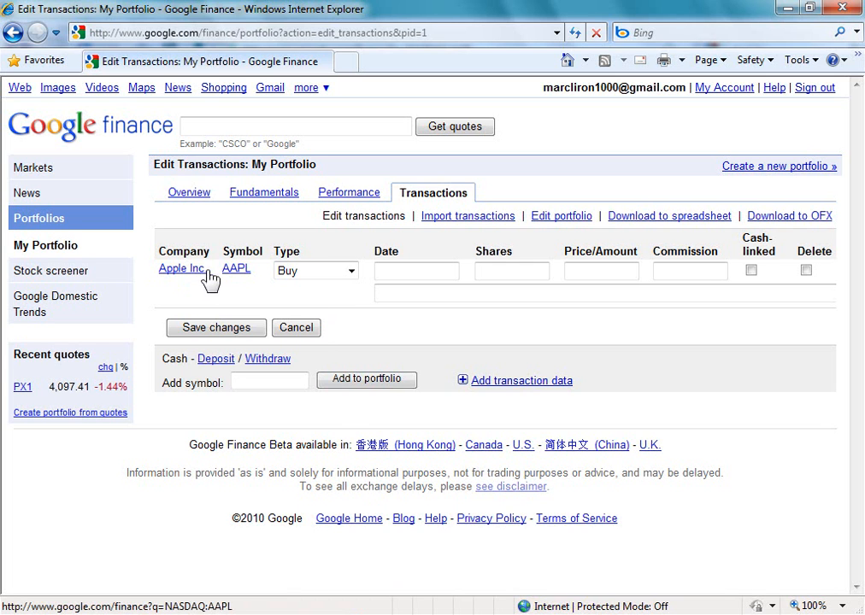
click(350, 272)
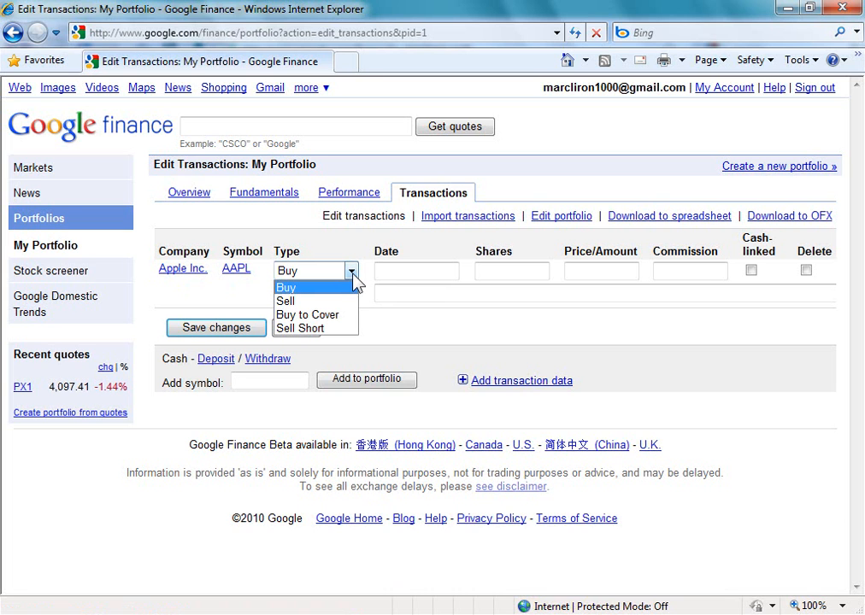
click(353, 275)
- Set the date of the Apple transaction to Aug 25, 2010
click(385, 268)
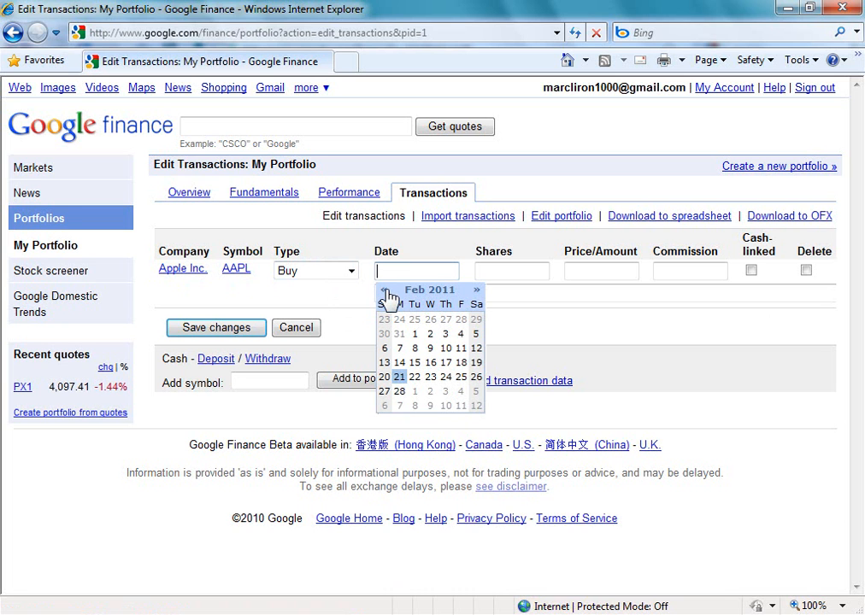
click(384, 291)
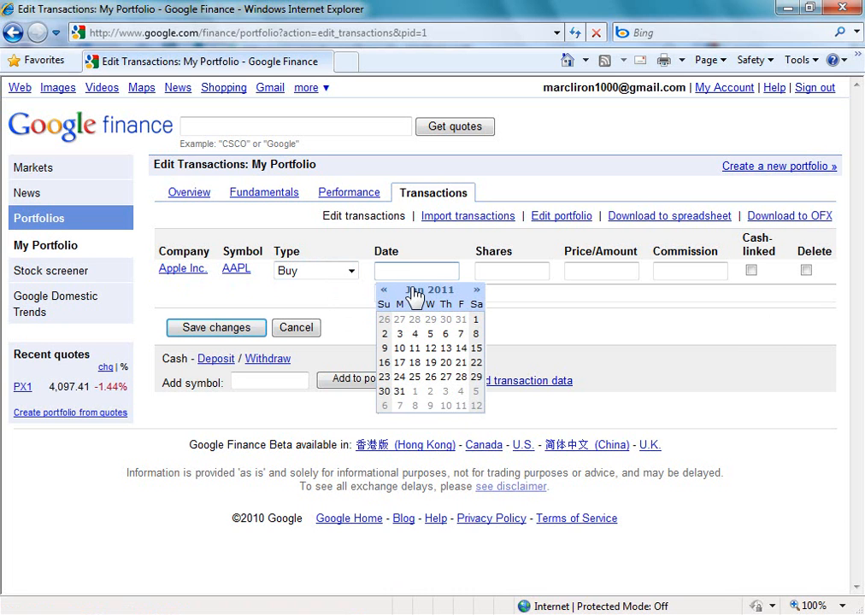
click(383, 291)
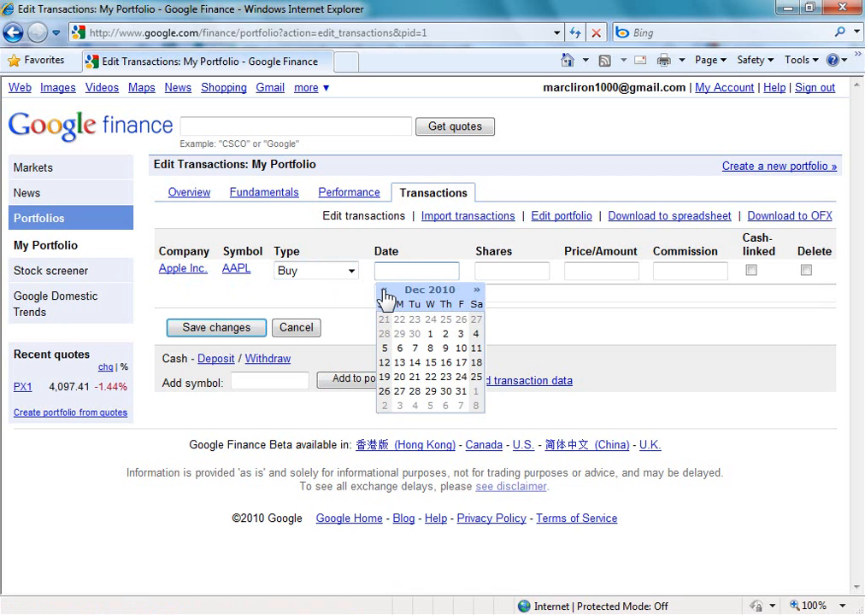
click(384, 291)
click(383, 290)
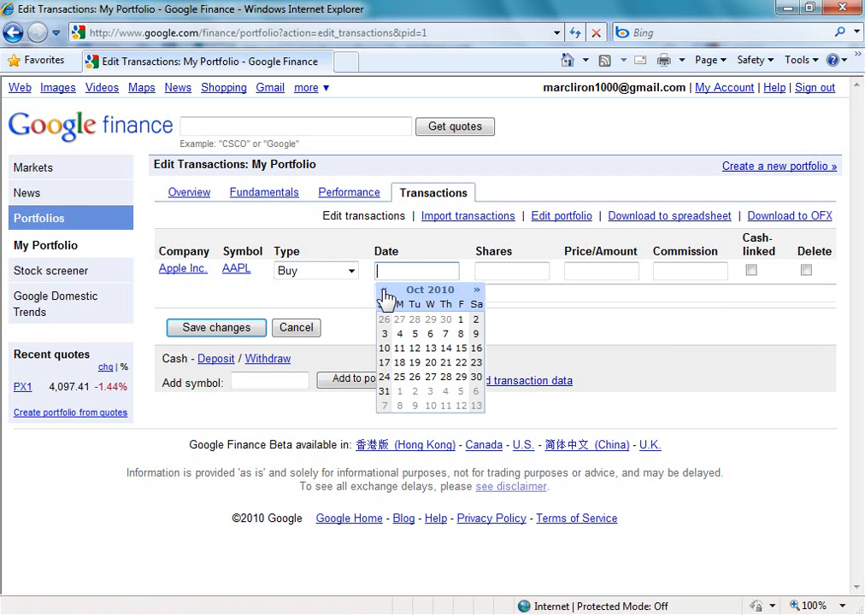
click(385, 292)
click(385, 292)
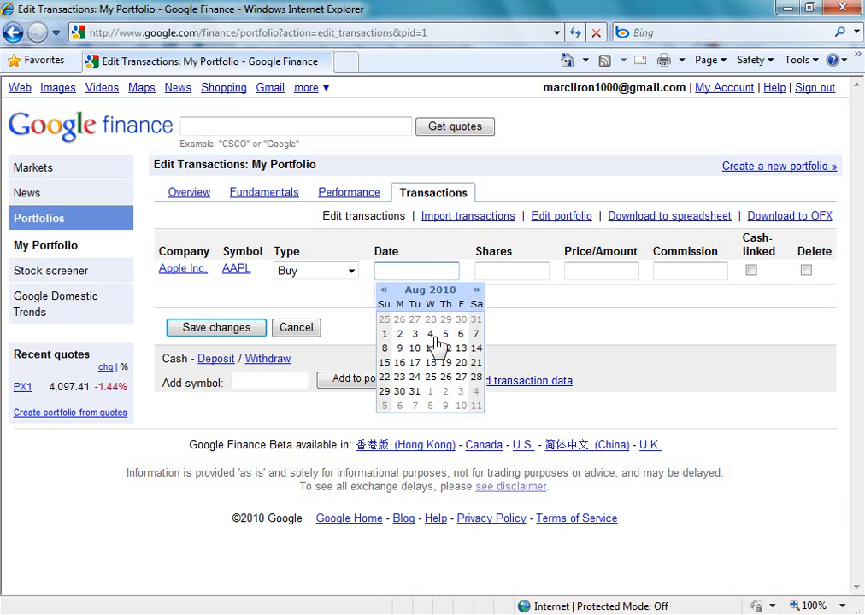
click(431, 377)
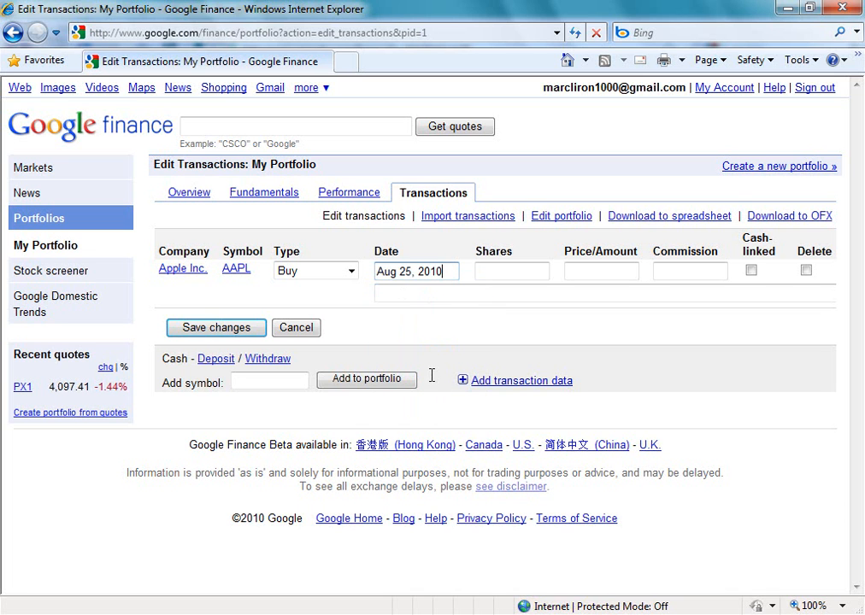
- Enter 100 shares at a price of 242.89 for the Apple purchase
click(491, 271)
text(242.89)
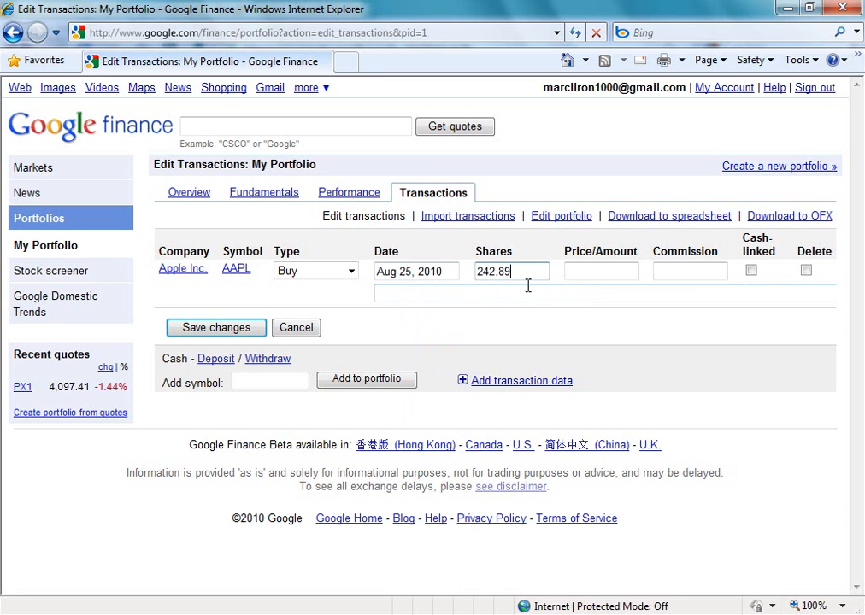
drag(517, 272, 479, 273)
right_click(499, 275)
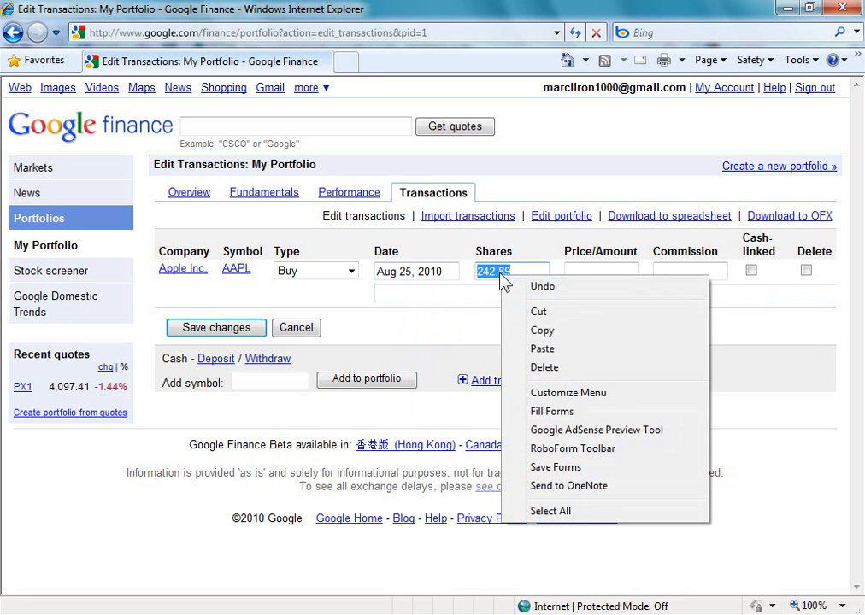
click(540, 313)
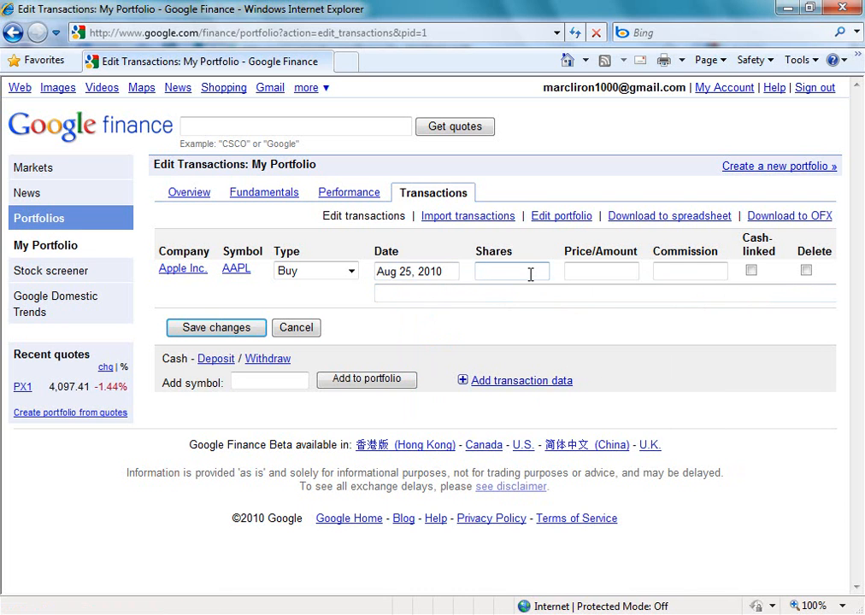
text(100)
right_click(607, 271)
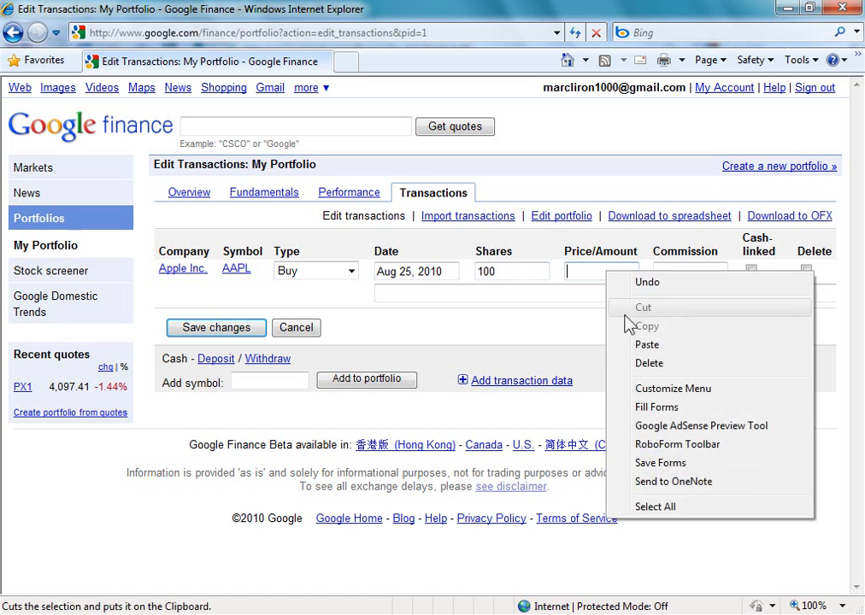
click(617, 345)
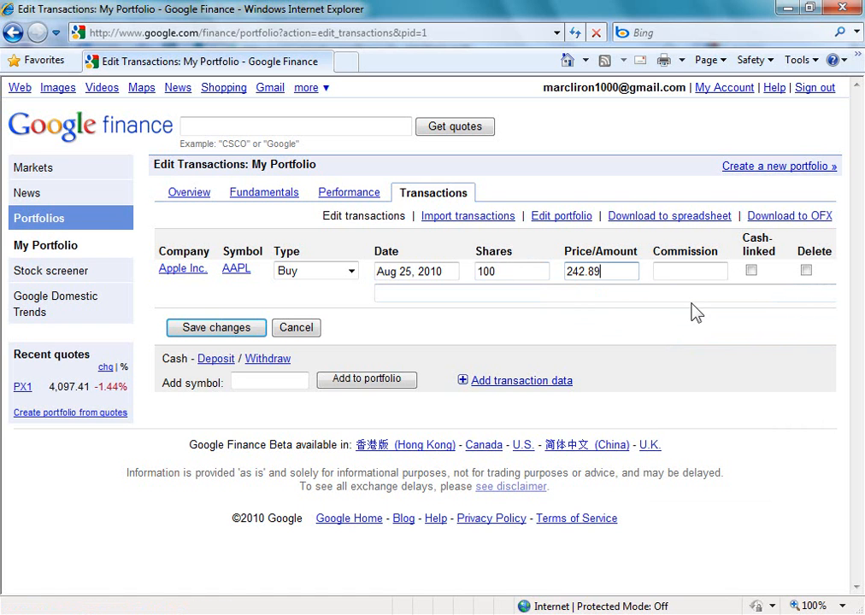
- Set the commission of the Apple purchase to 1.00 and save the transaction changes
click(689, 271)
text(00)
click(230, 330)
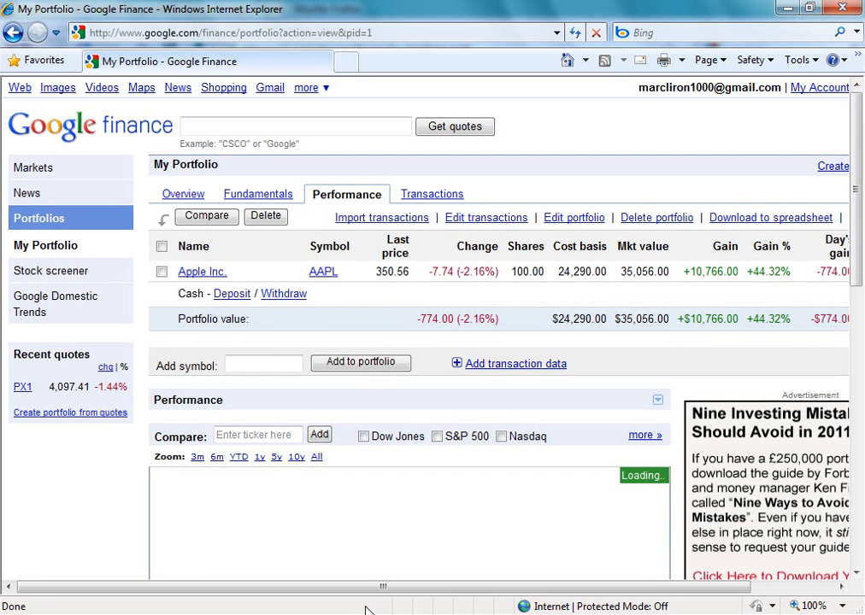
- Examine the performance columns of the Apple holding across to its overall return
drag(380, 588, 485, 609)
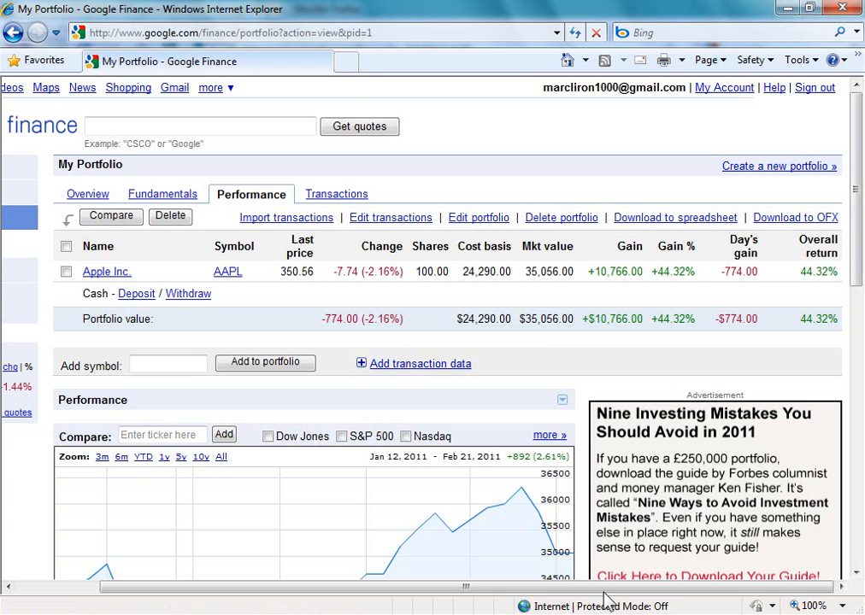
drag(605, 588, 513, 585)
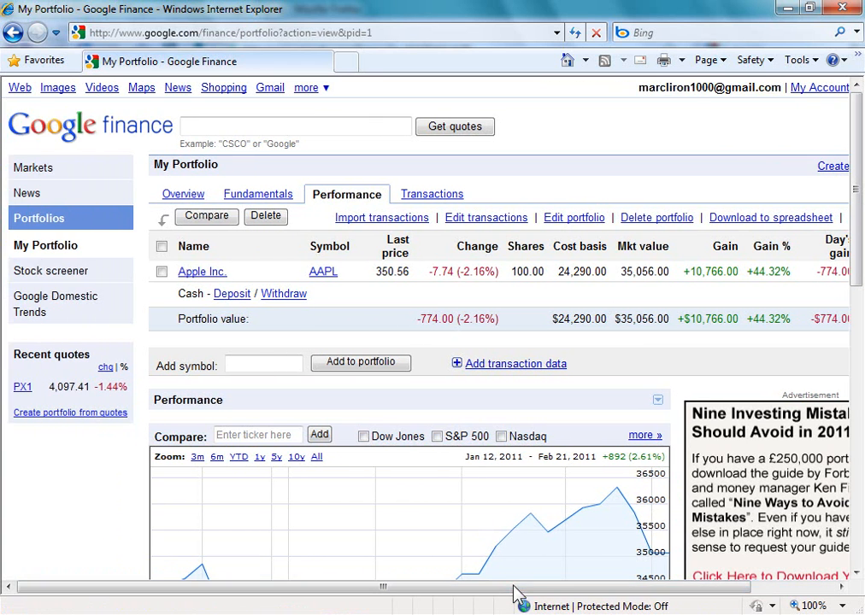